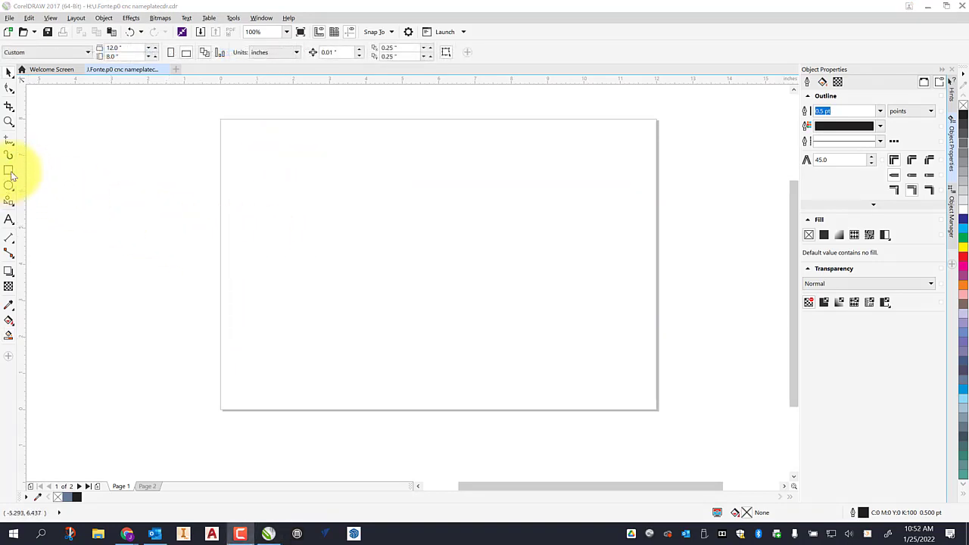
Step: Draw a rectangle about 10.2 inches wide and 4.2 inches high across the lower half of the page
left_click(9, 171)
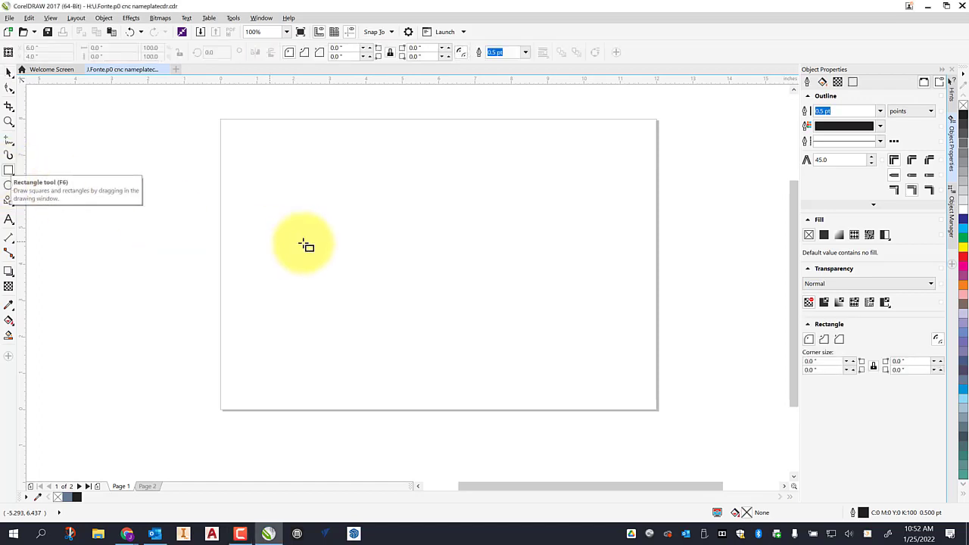
left_click_drag(273, 230, 617, 374)
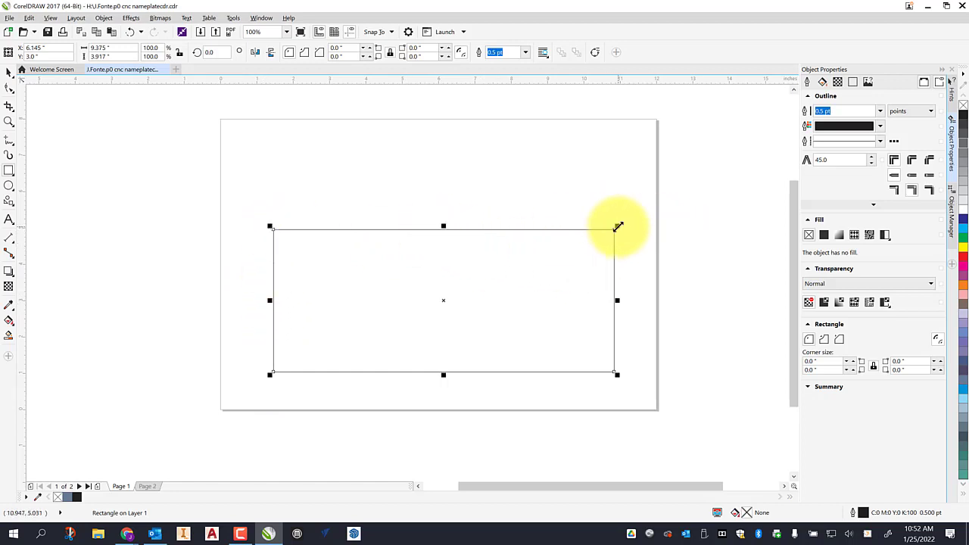
left_click_drag(616, 224, 635, 219)
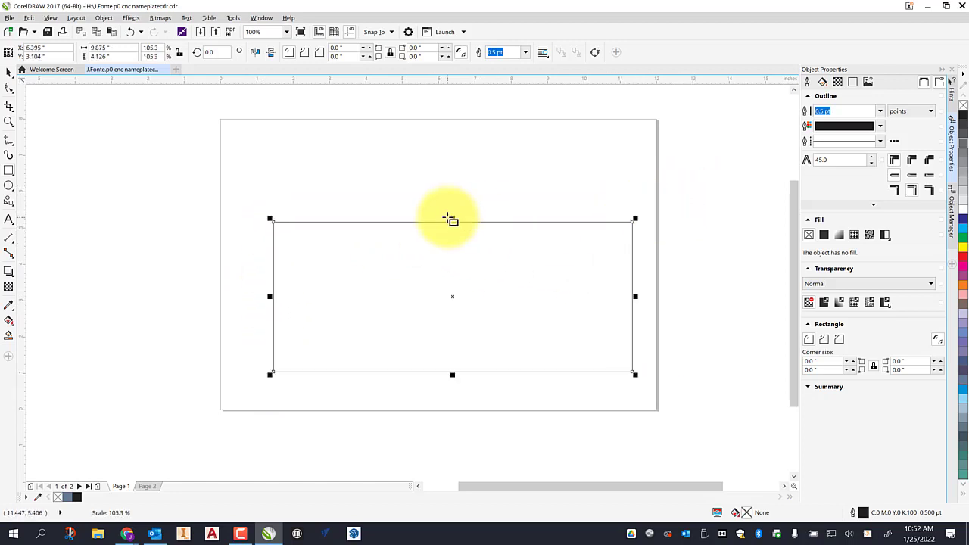
mouse_move(451, 219)
left_mouse_down()
mouse_move(452, 180)
mouse_move(446, 223)
left_mouse_up()
mouse_move(266, 217)
left_mouse_down()
mouse_move(217, 194)
mouse_move(286, 223)
mouse_move(255, 213)
left_mouse_up()
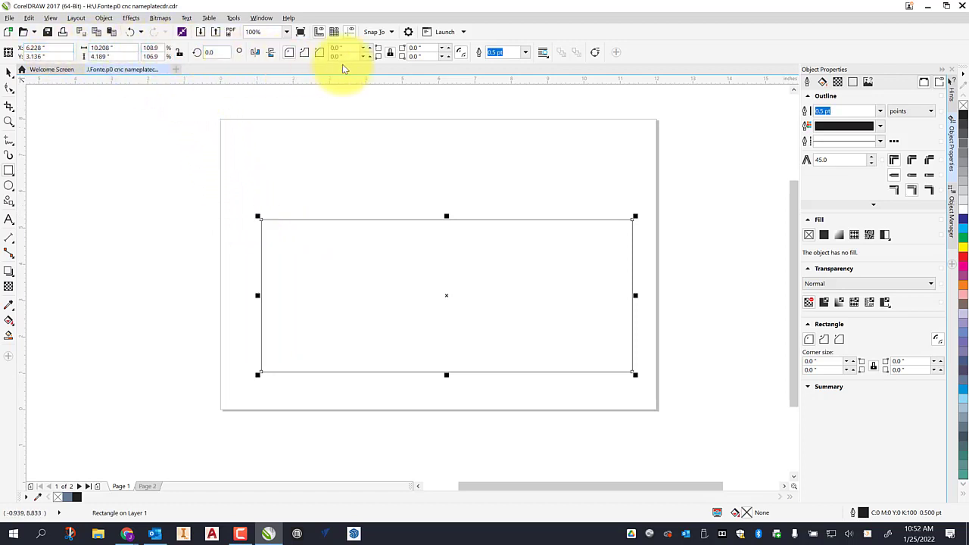
Step: Set the rectangle's size to 11.5 inches wide by 4 inches high and centre it on the page
left_click(119, 47)
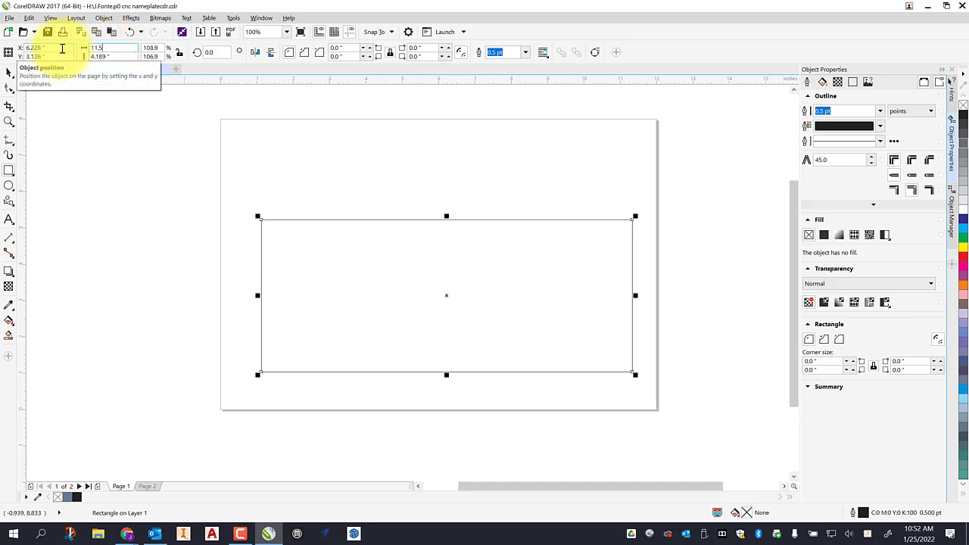
left_click_drag(117, 56, 73, 59)
type("4")
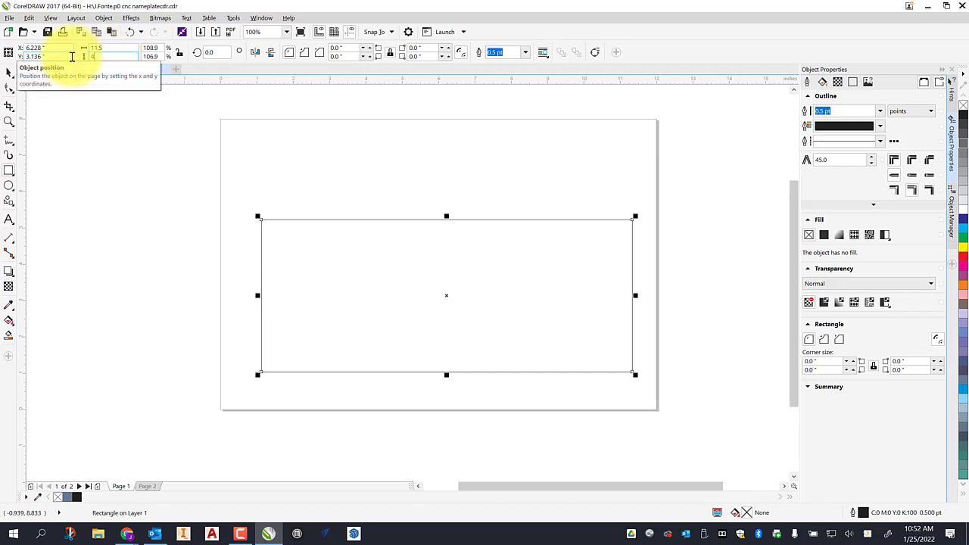
key("Return")
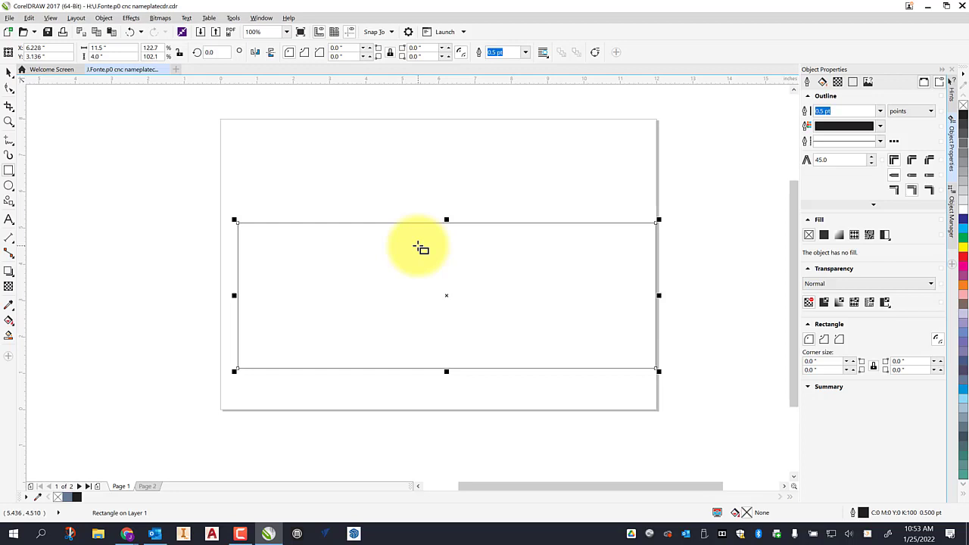
key("p")
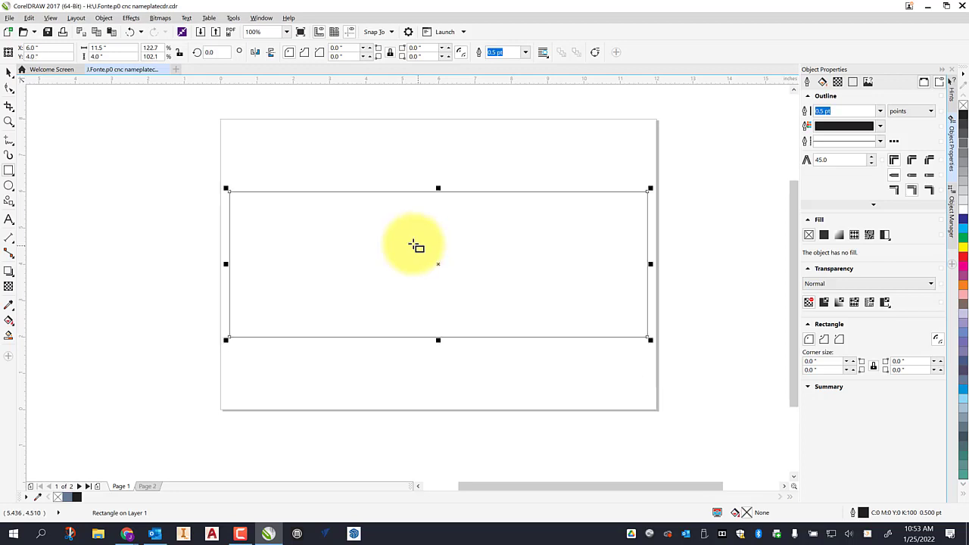
key("p")
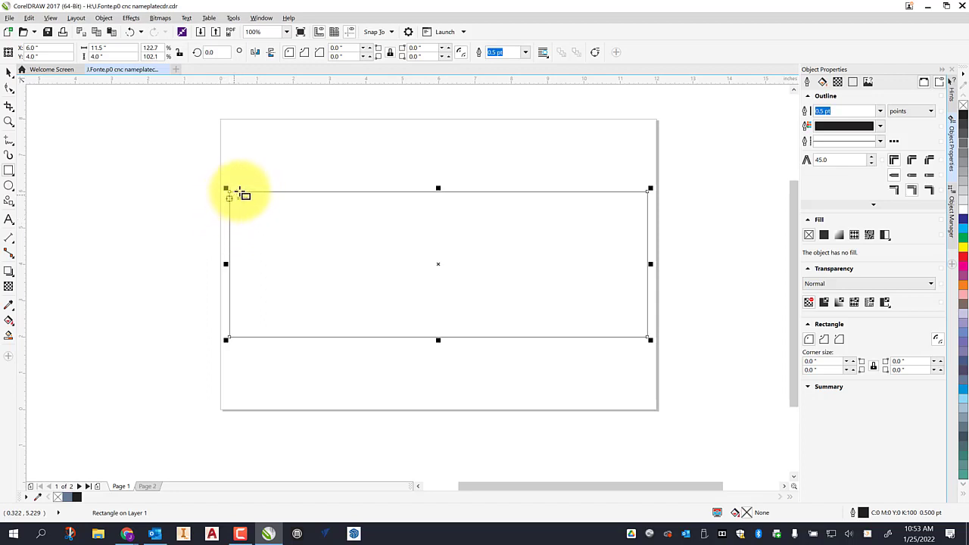
left_click(264, 157)
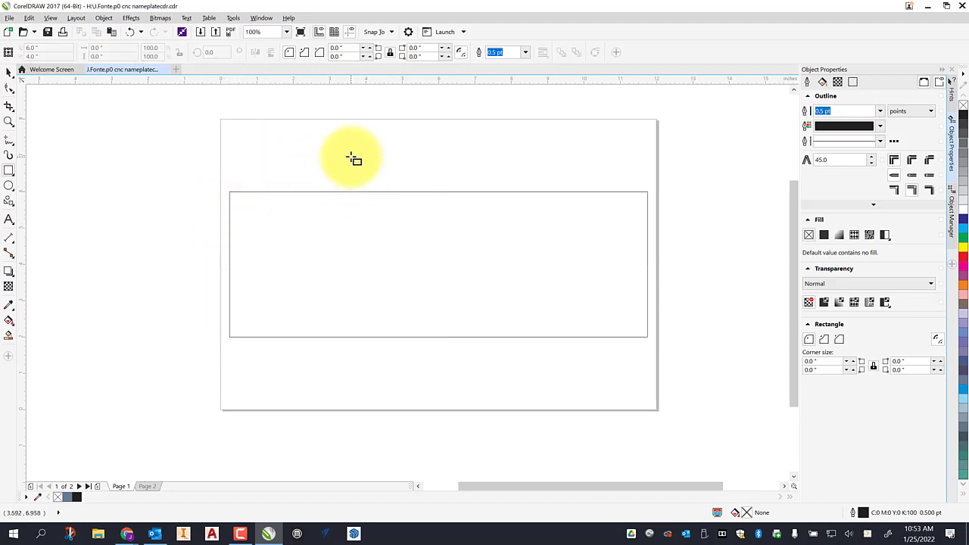
Step: Round all four corners of the rectangle with a 0.35-inch radius
left_click(263, 191)
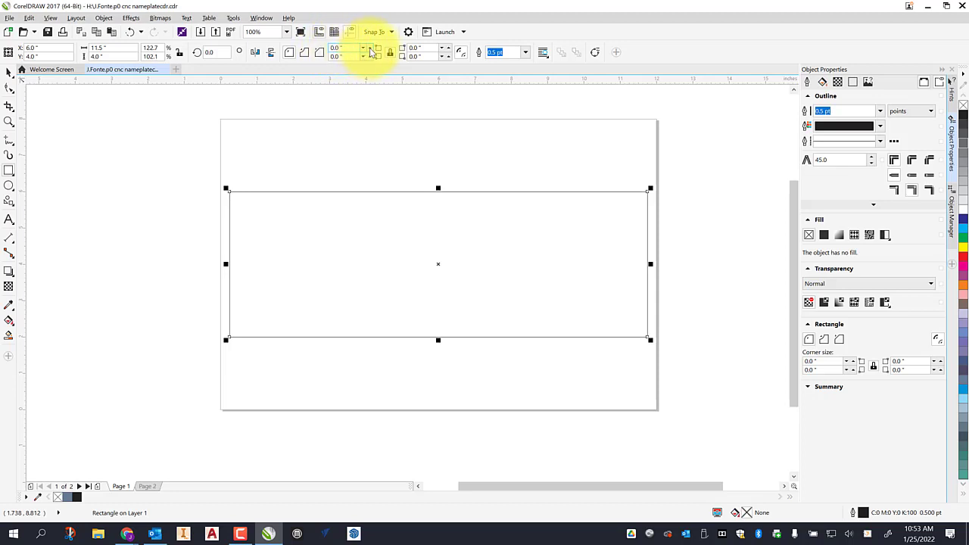
left_click(365, 47)
left_click(368, 47)
left_click(368, 47)
left_click(368, 47)
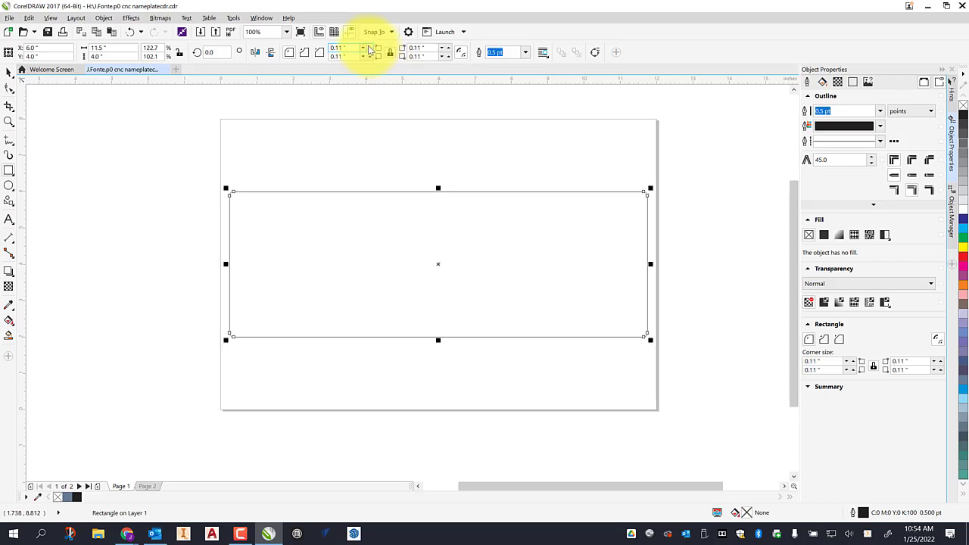
left_click(369, 47)
left_click(368, 47)
left_click(369, 47)
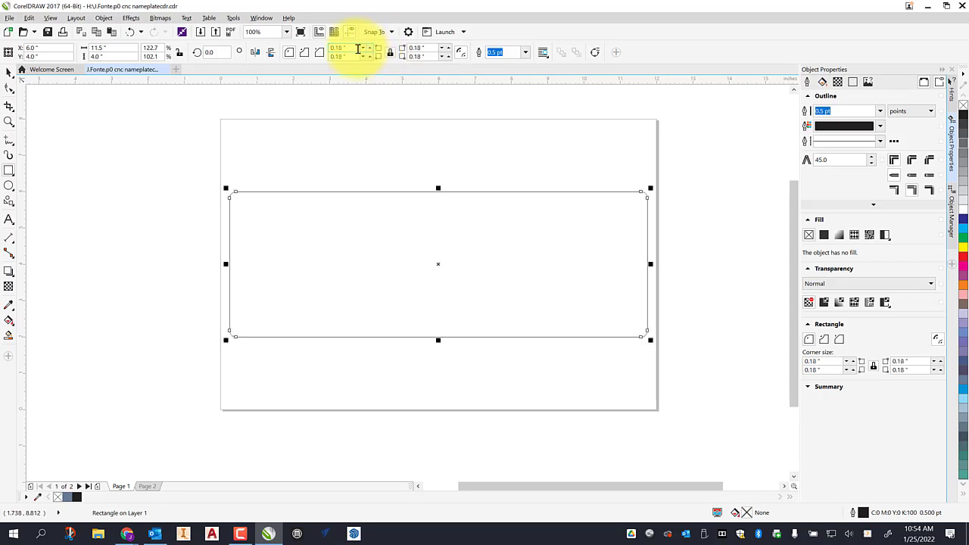
left_click(350, 49)
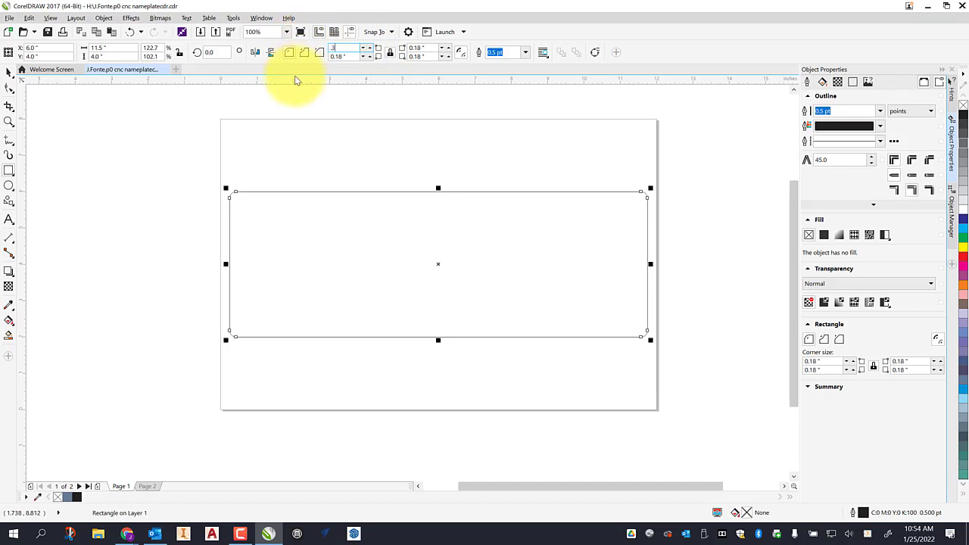
type(".3")
key("Return")
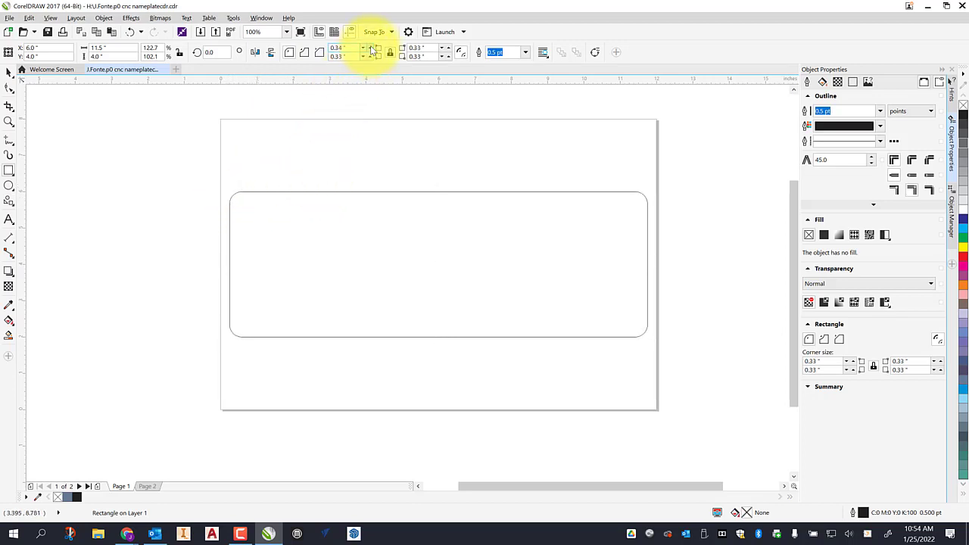
left_click(371, 47)
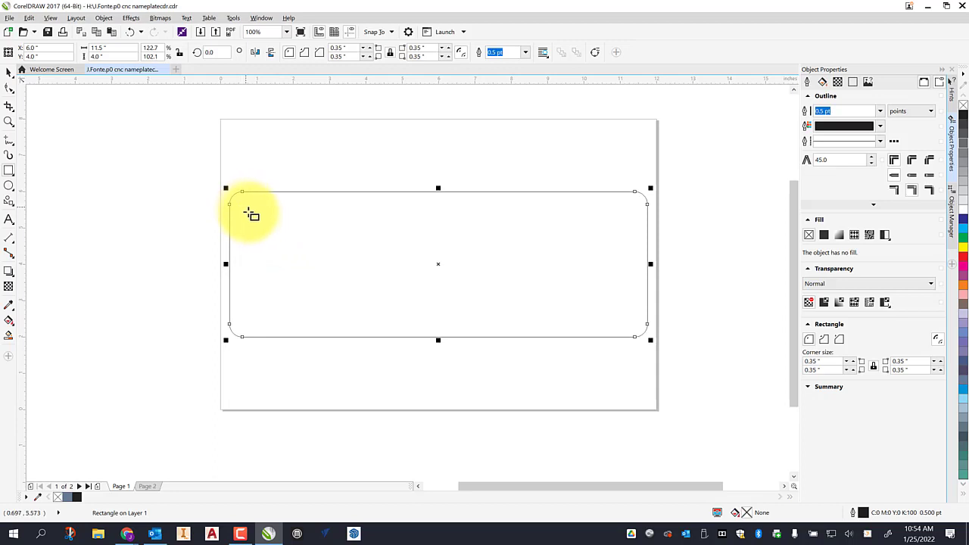
Step: Draw a second rectangle, 10.5 inches wide by 3 inches high, inside the rounded one and centre it on the page
left_click_drag(247, 211, 633, 322)
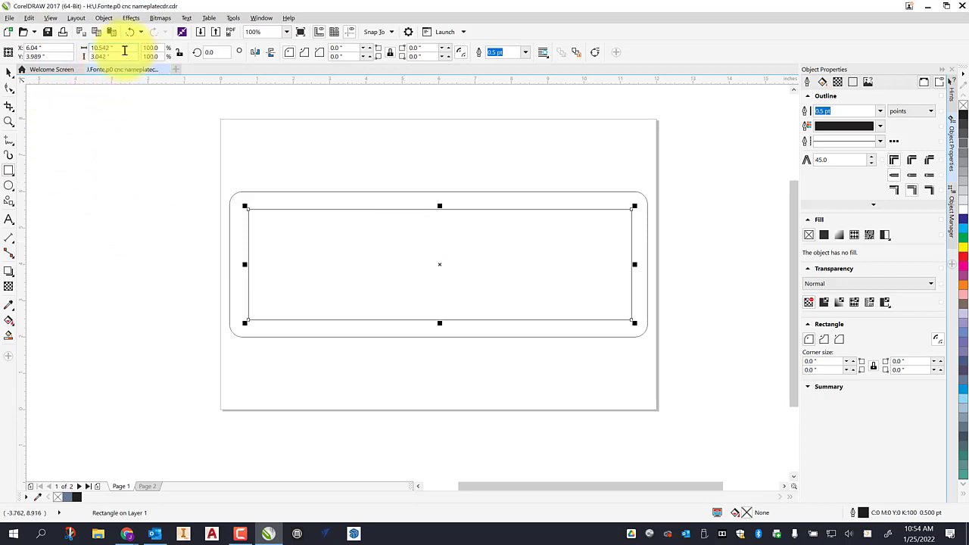
left_click_drag(124, 49, 88, 50)
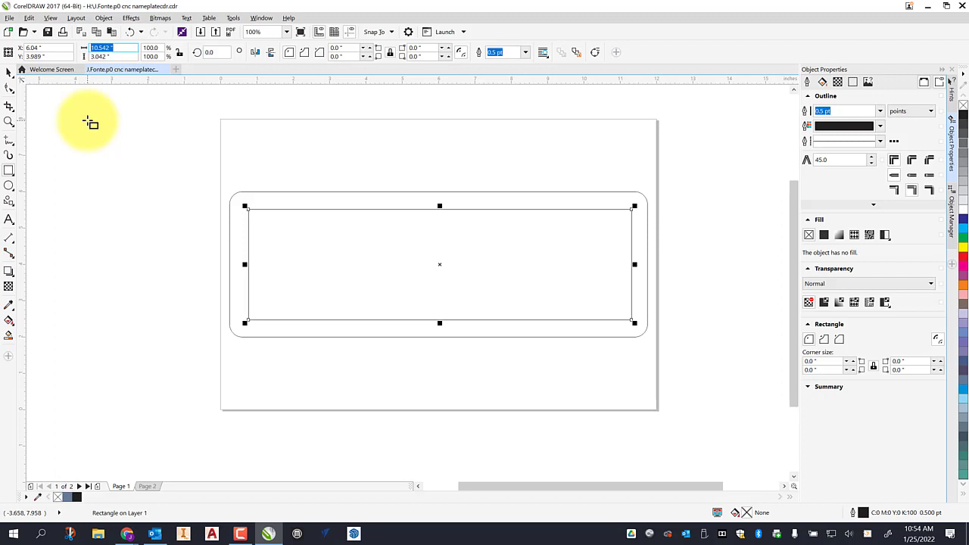
type("10.5")
key("Tab")
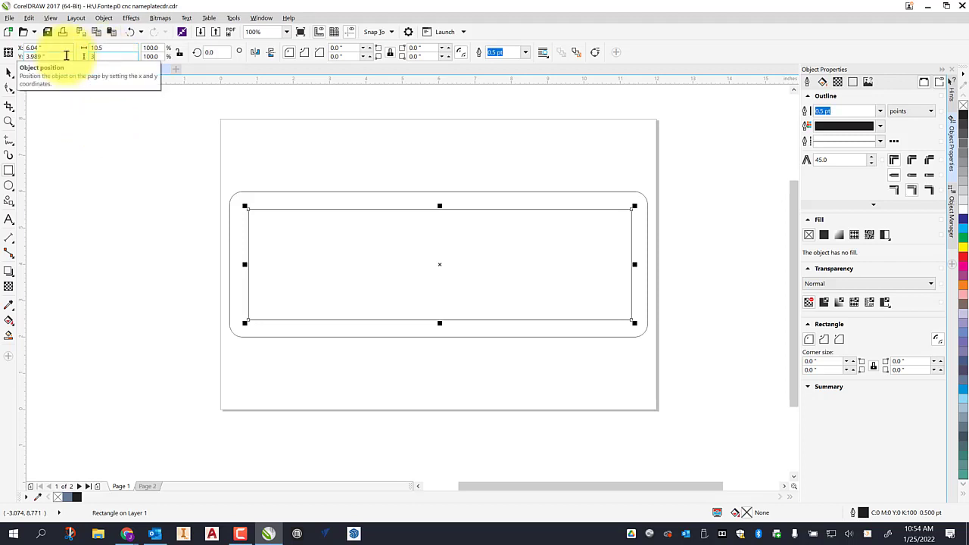
type("3")
key("Return")
key("p")
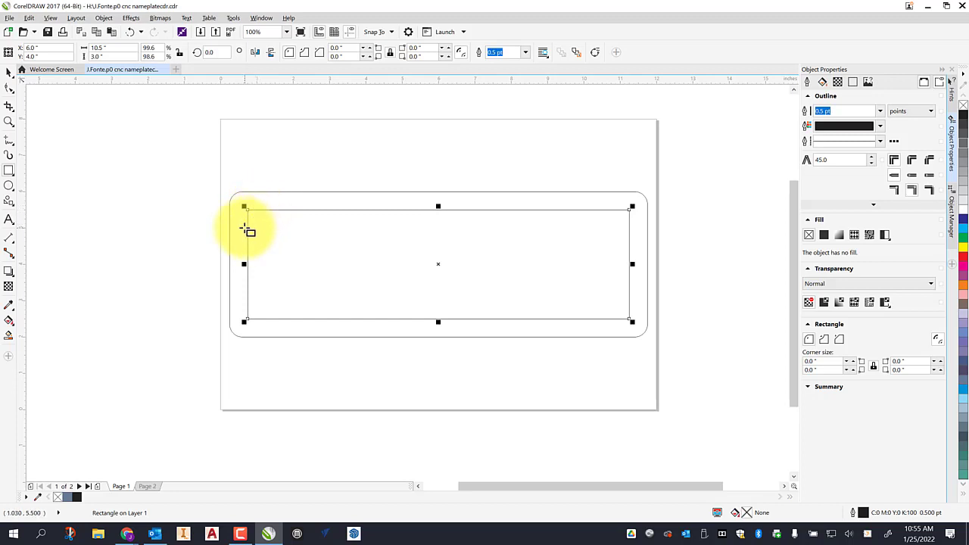
Step: Give the inner rectangle scalloped corners with a 0.25-inch radius
left_click(306, 58)
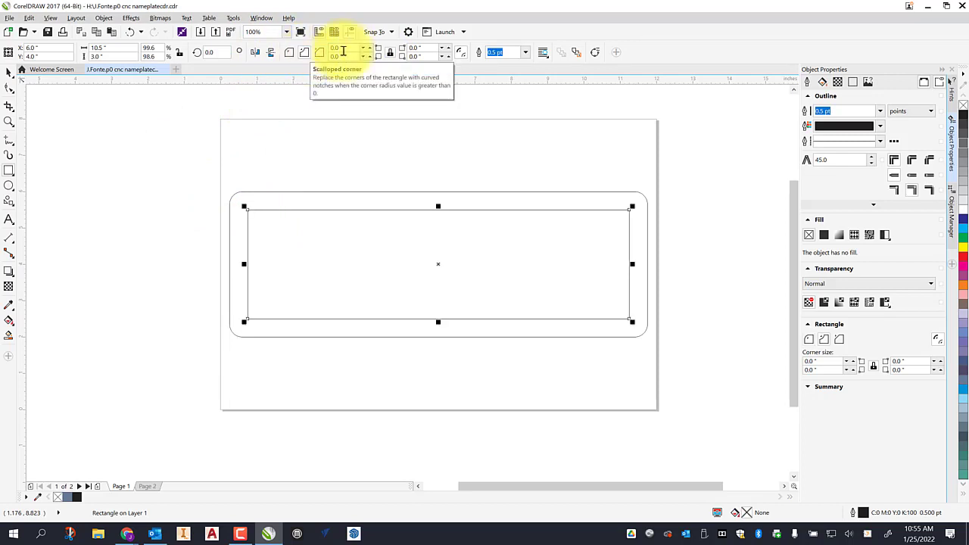
left_click(318, 52)
left_click(371, 47)
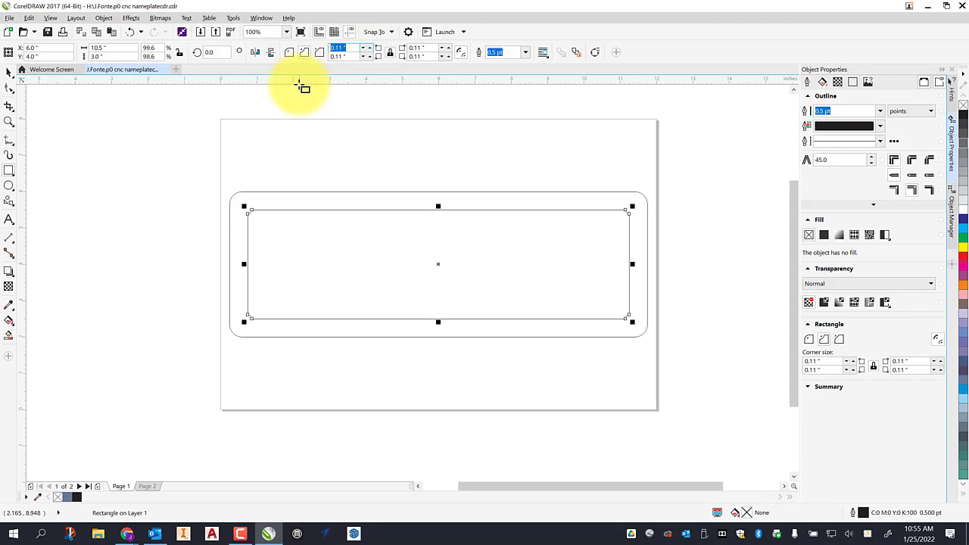
type(".25")
key("Return")
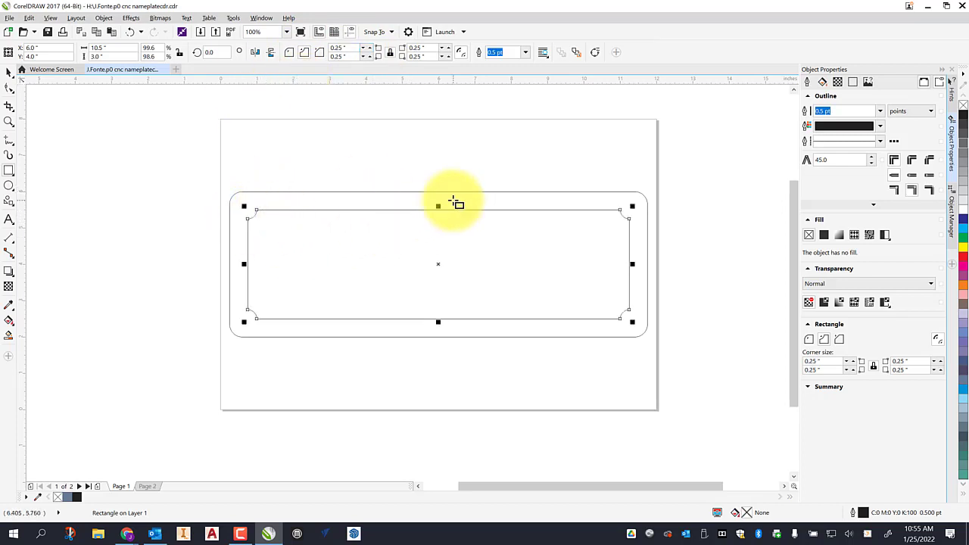
left_click(173, 119)
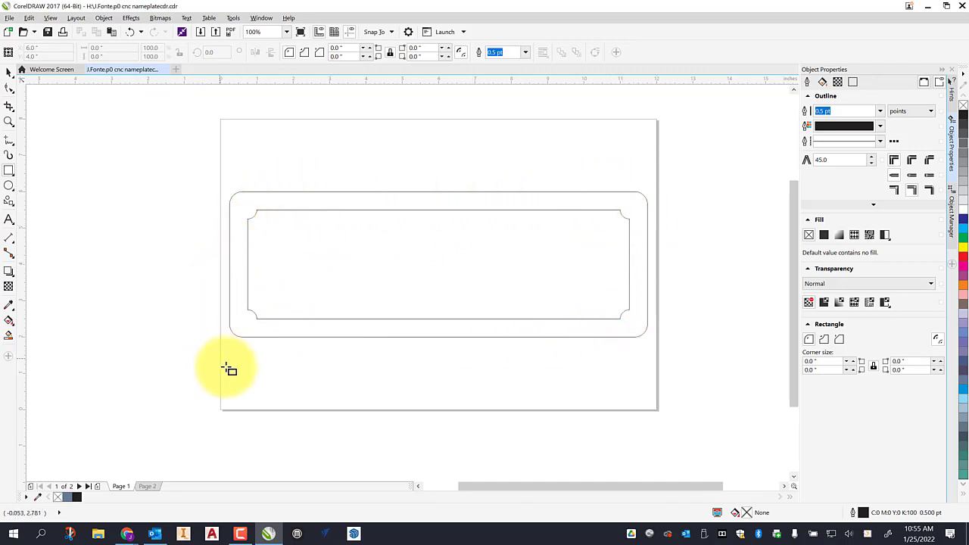
Step: Smart-fill the border area between the two rectangles with the slate blue fill colour and clear the selection
left_click(9, 337)
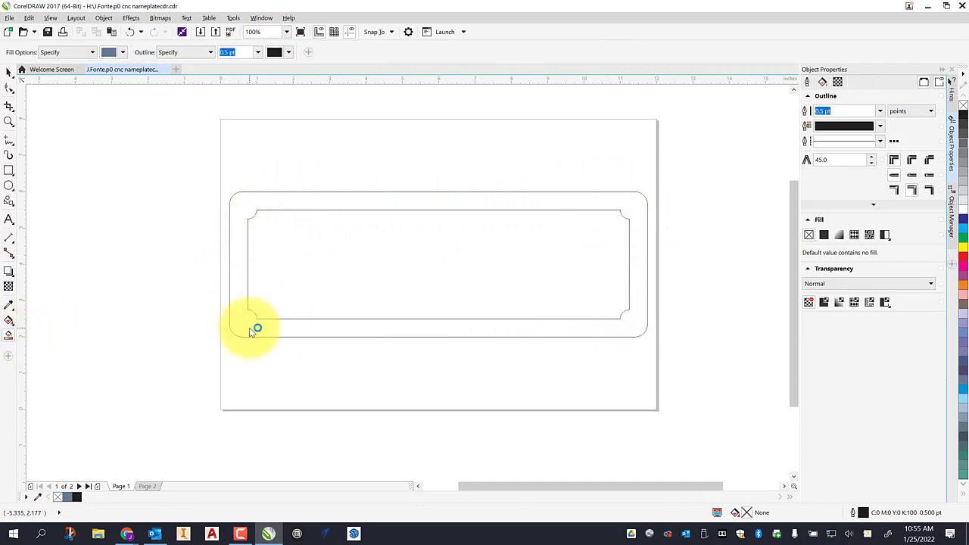
left_click(253, 329)
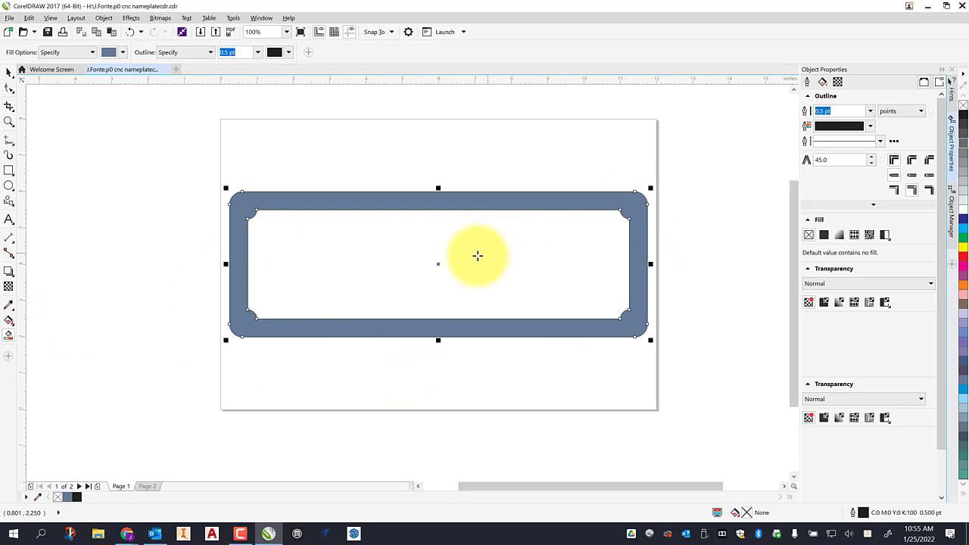
left_click(562, 252)
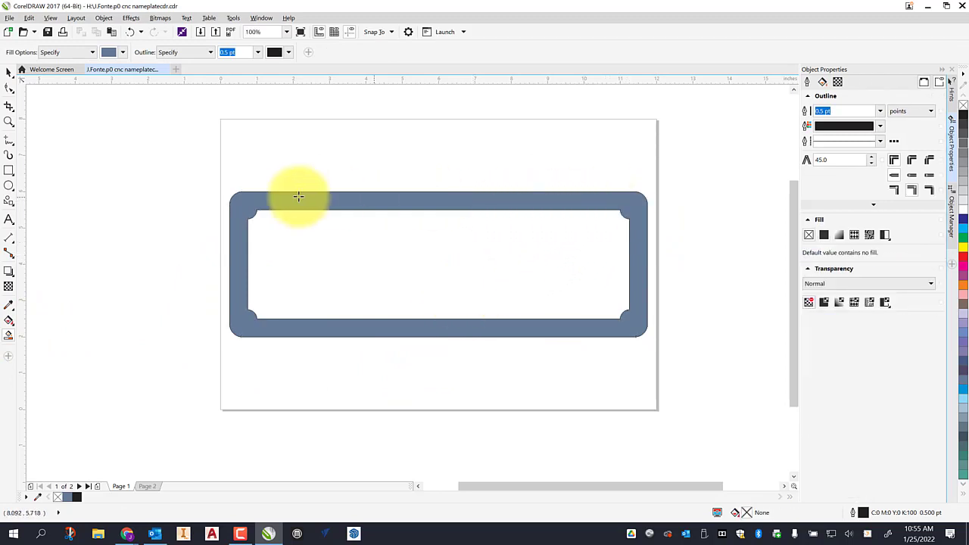